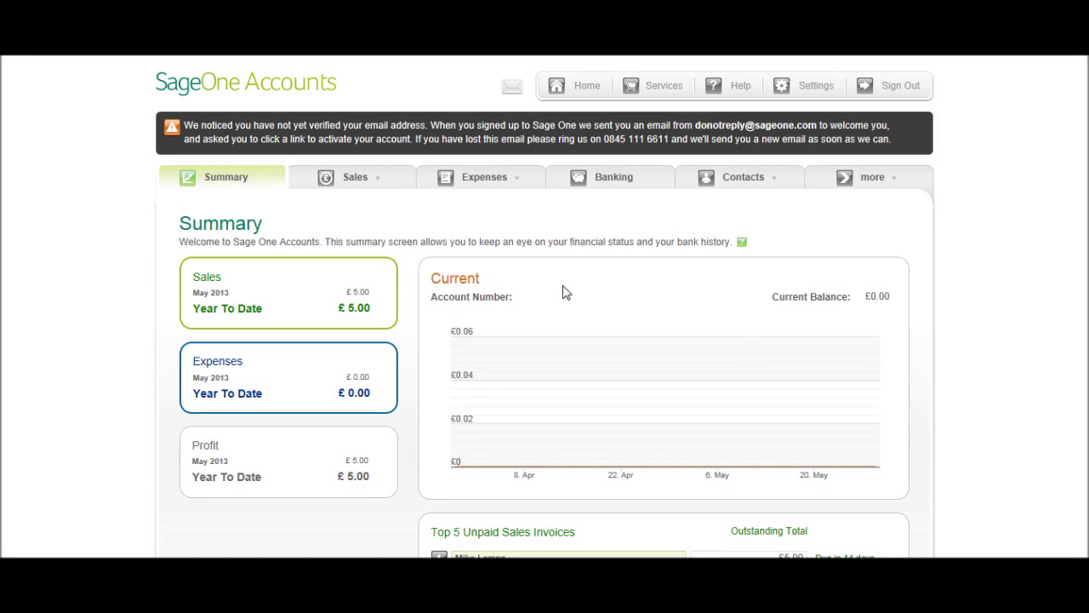
Step: Reach the Customers list through the Contacts menu
mouse_move(355, 177)
mouse_move(759, 189)
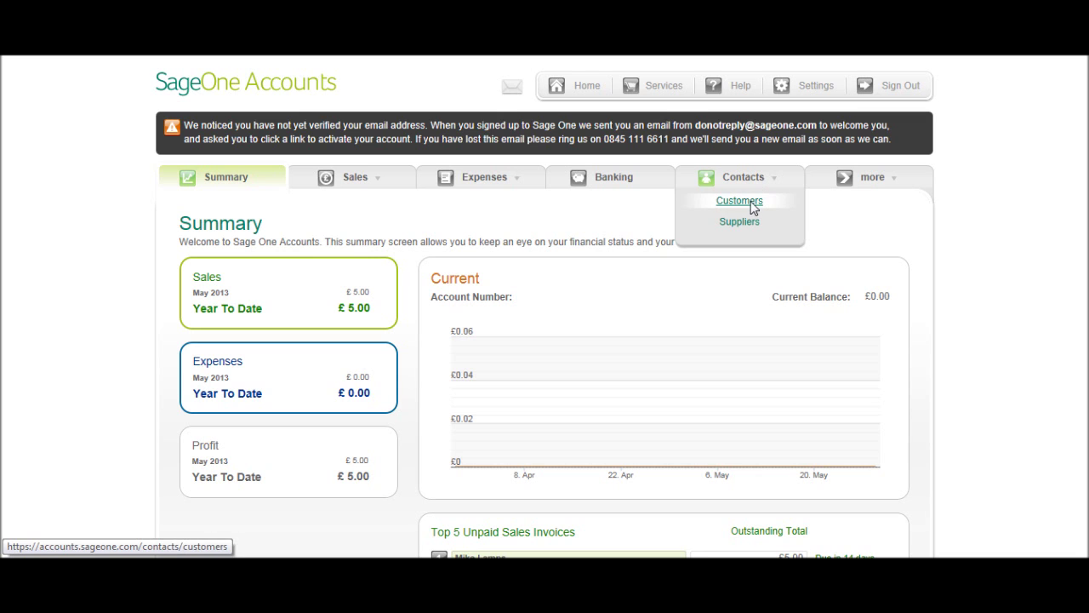
left_click(754, 209)
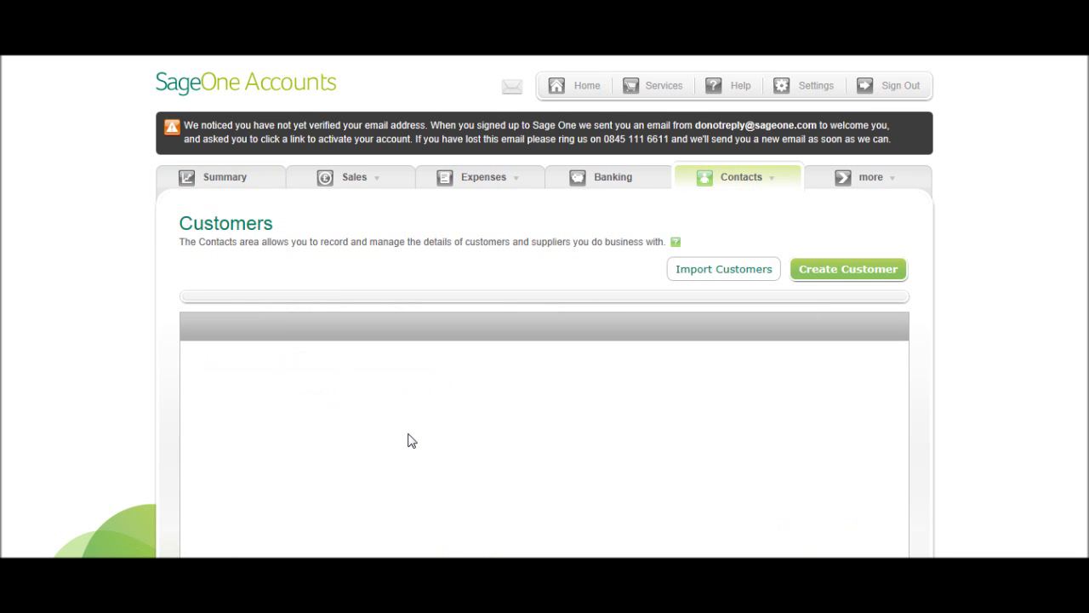
scroll(414, 441, "down", 3)
scroll(559, 409, "up", 3)
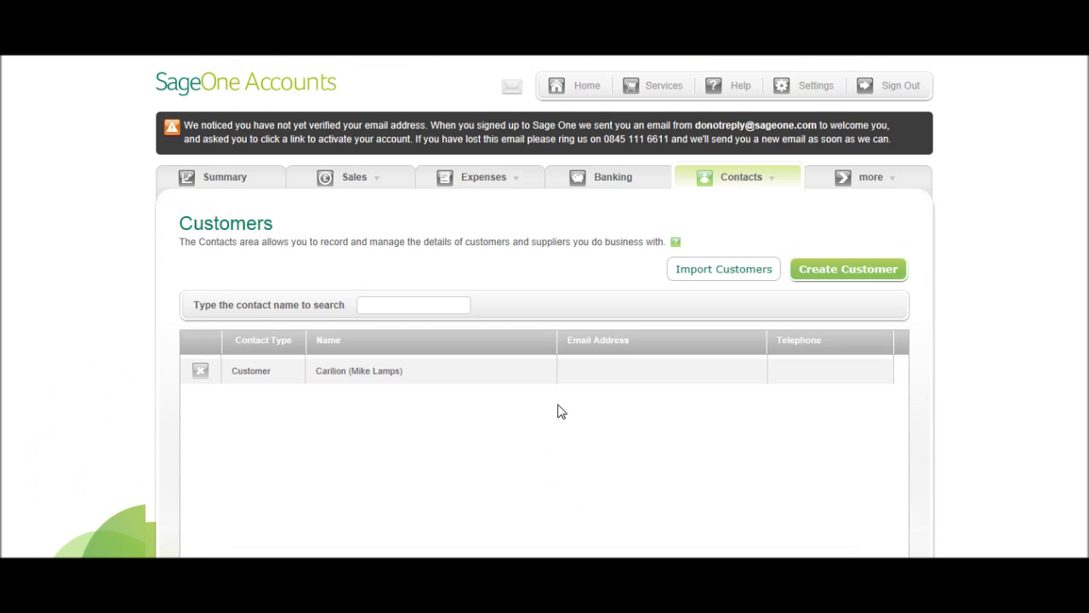
scroll(412, 304, "down", 1)
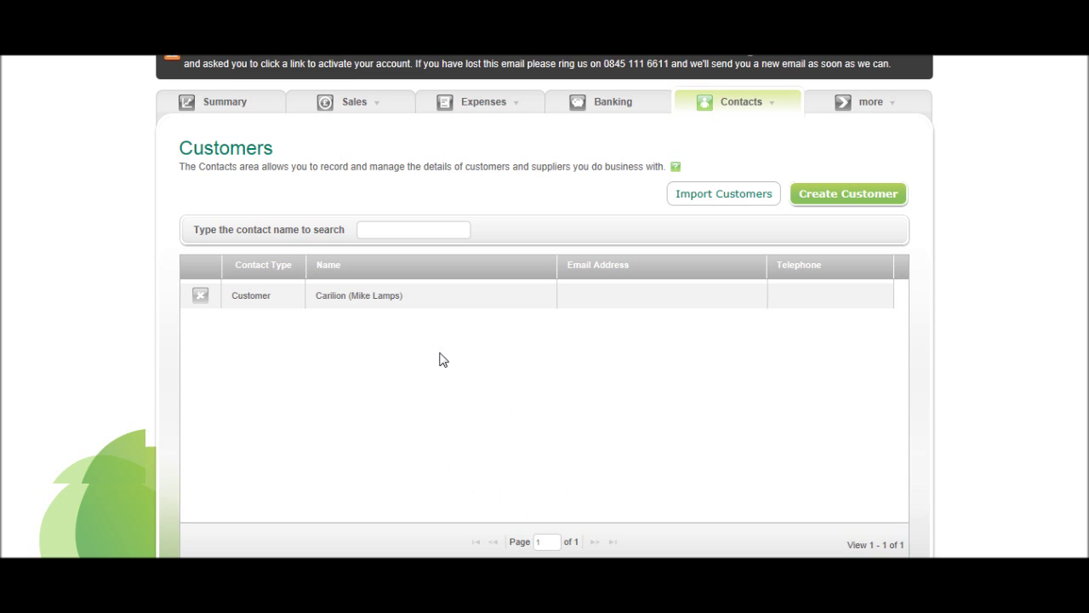
scroll(521, 469, "up", 2)
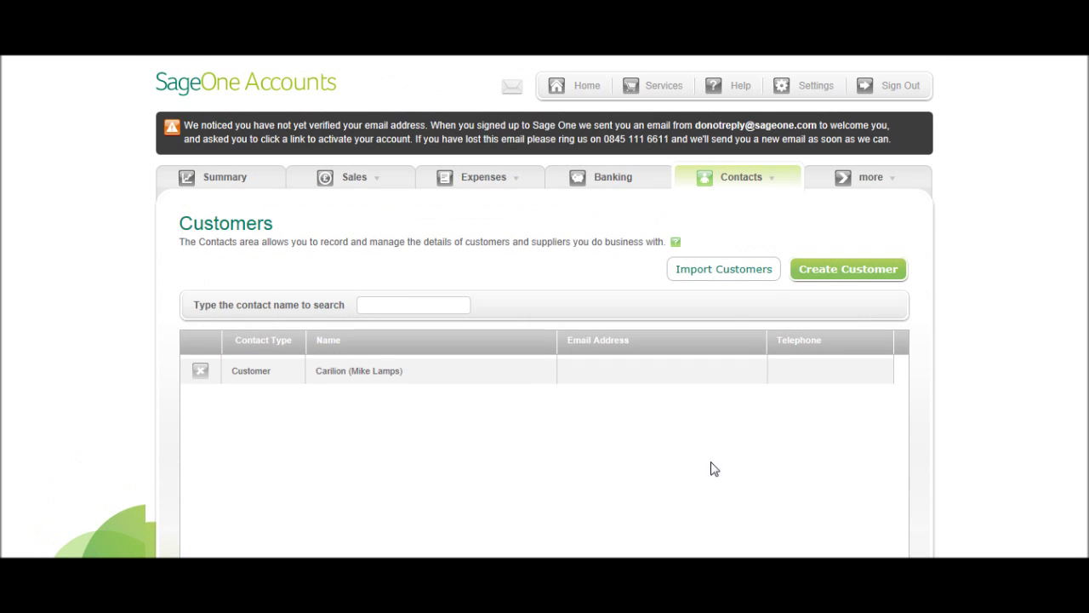
Step: Look at the Import Customers dialog, cancel it, and start a new customer instead
left_click(723, 270)
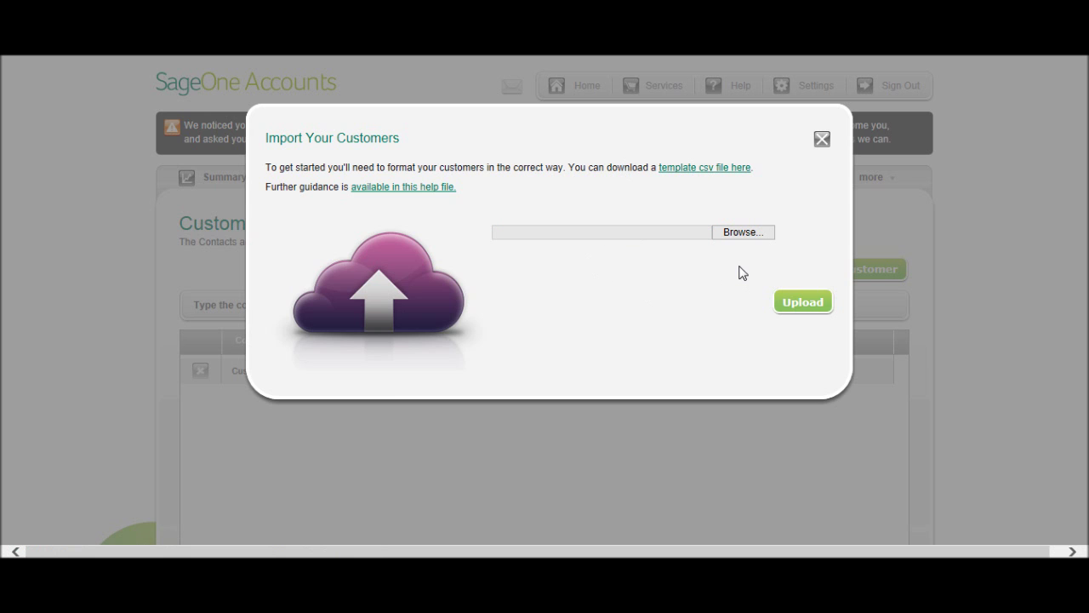
left_click(735, 235)
key("Escape")
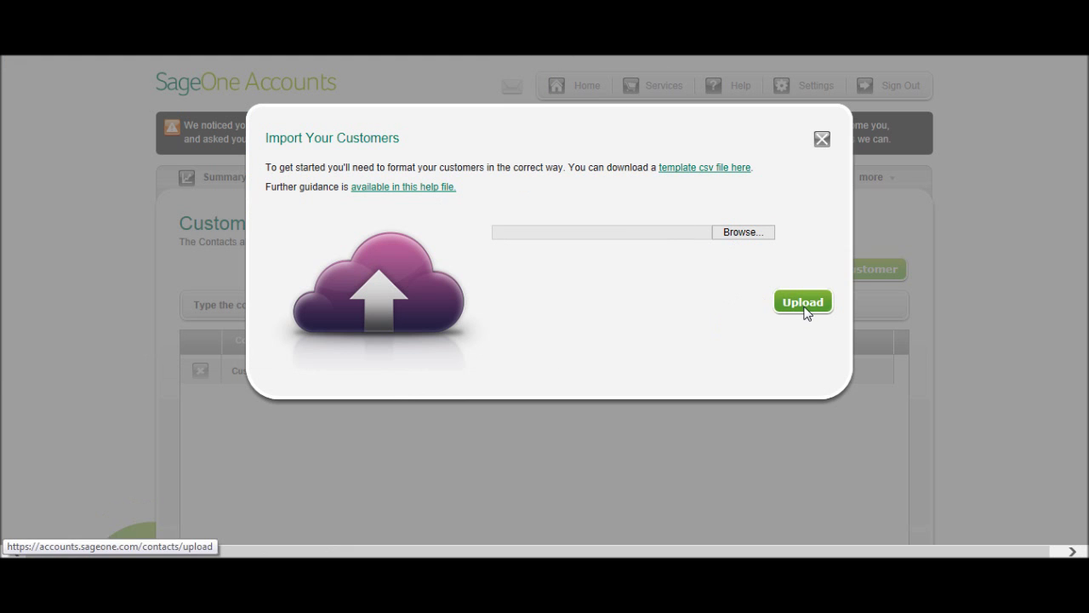
left_click(822, 139)
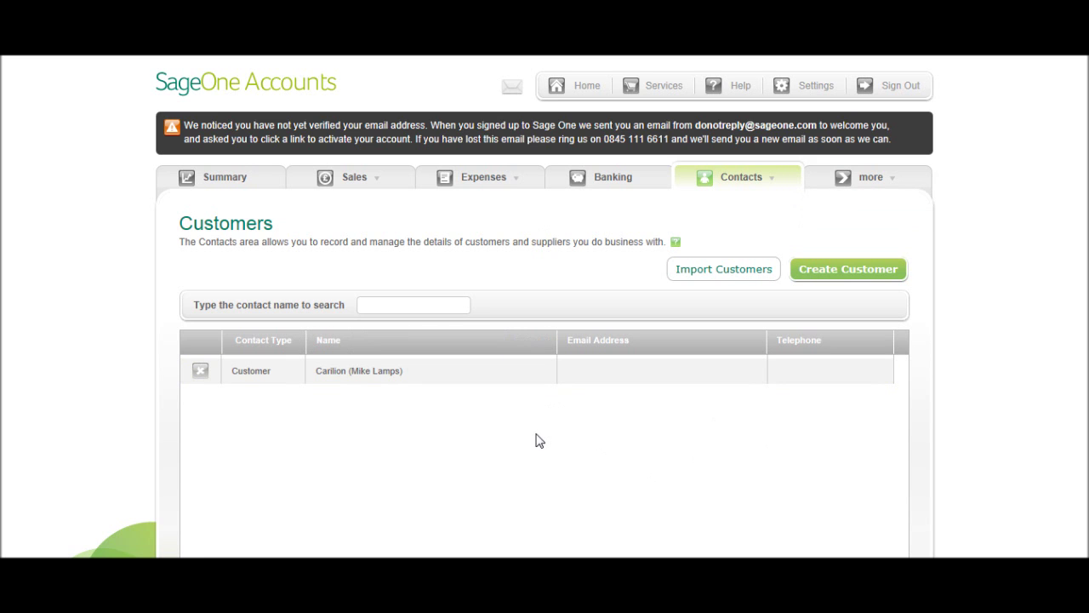
scroll(710, 465, "down", 2)
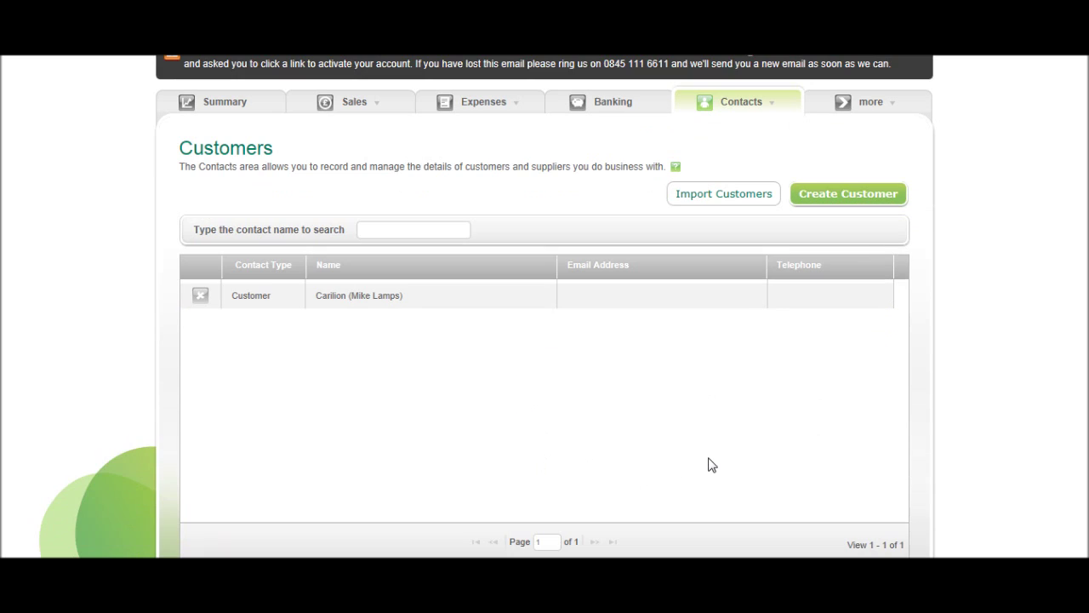
left_click(868, 200)
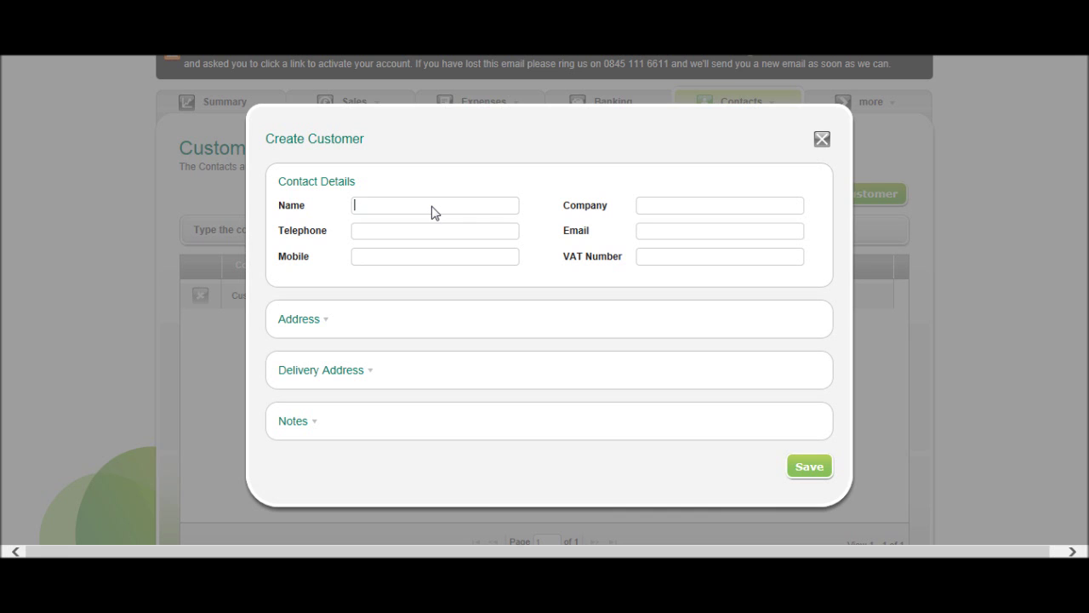
Step: Enter name BookkeepingMaster and company BPFS, plus the customer's telephone number and e-mail address
type("BookkeepingMaster")
left_click(669, 210)
type("BPFS")
left_click(499, 237)
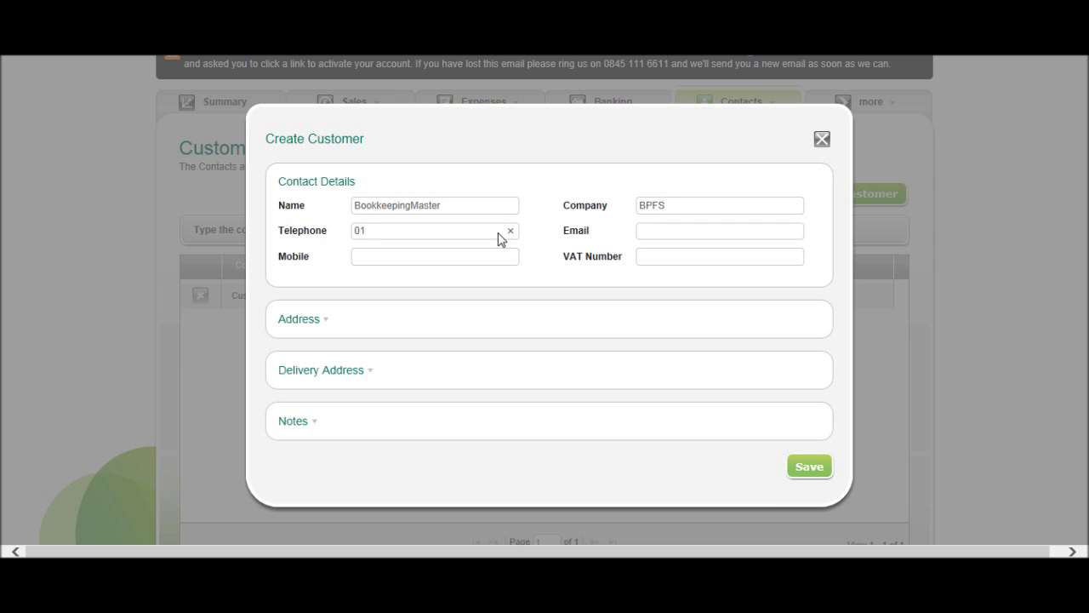
left_click(469, 259)
left_click(726, 241)
type("p")
key("BackSpace")
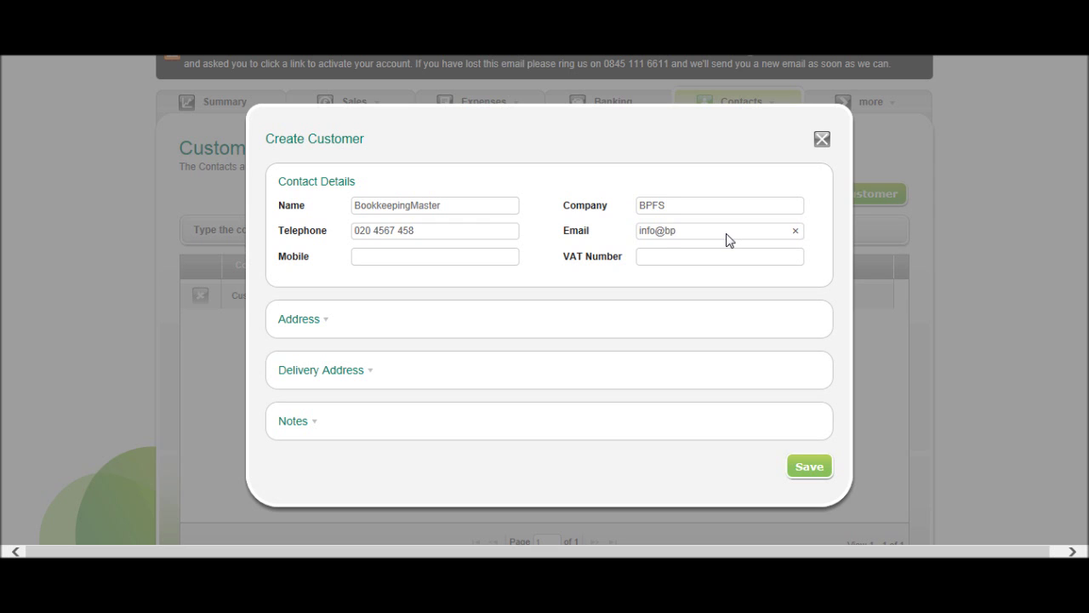
left_click(687, 259)
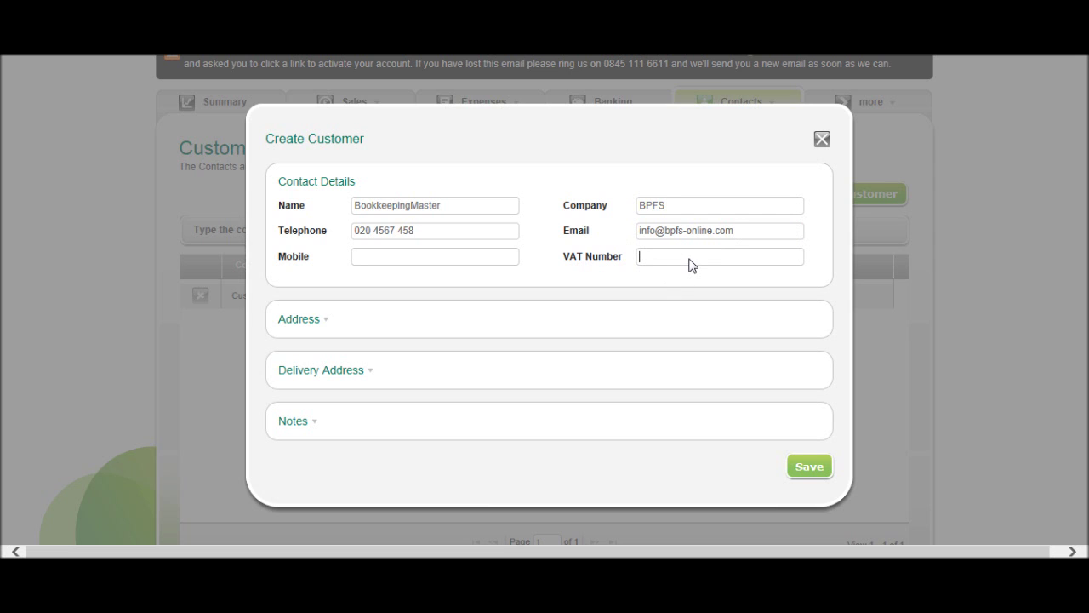
Step: Fill in the customer's billing street, town, county and postcode
left_click(291, 321)
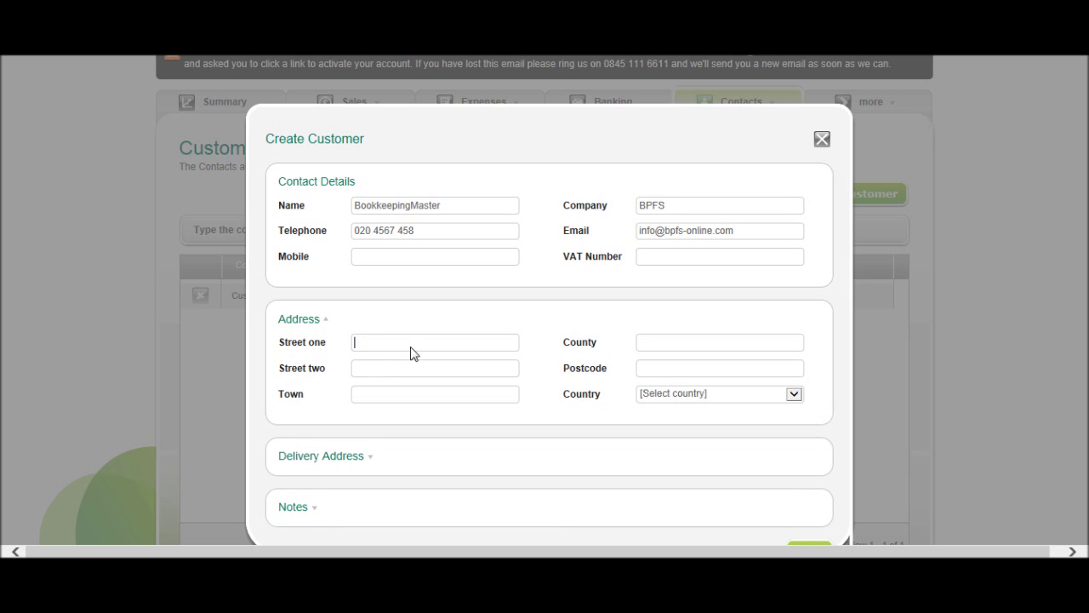
left_click(395, 396)
type("London")
left_click(751, 349)
type("London")
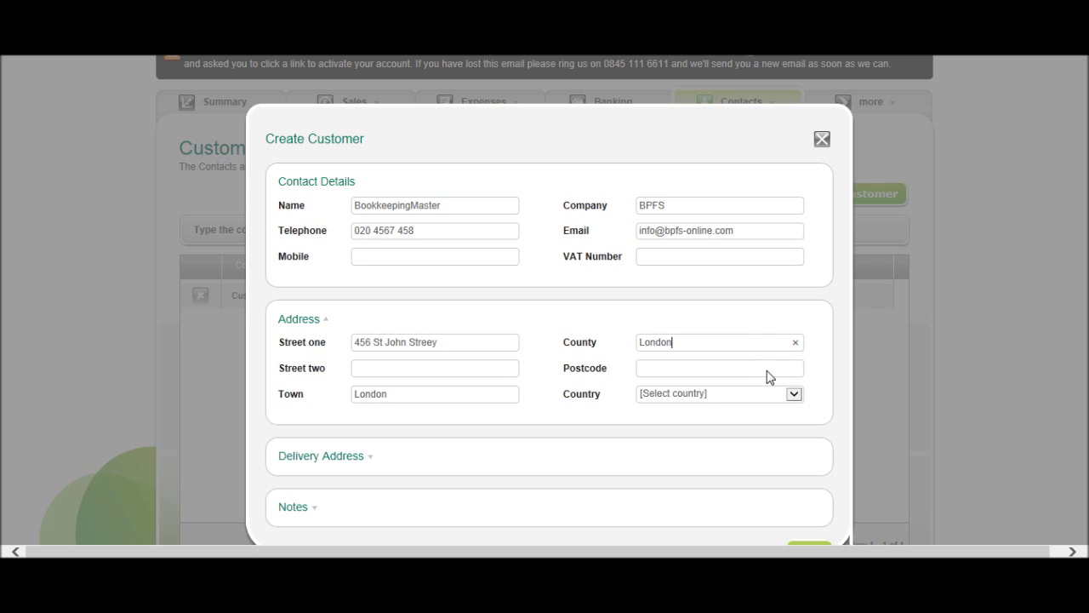
left_click(768, 374)
type("NE13 8LK")
Step: Set the country to United Kingdom and reveal the delivery address fields
left_click(793, 394)
left_click(747, 235)
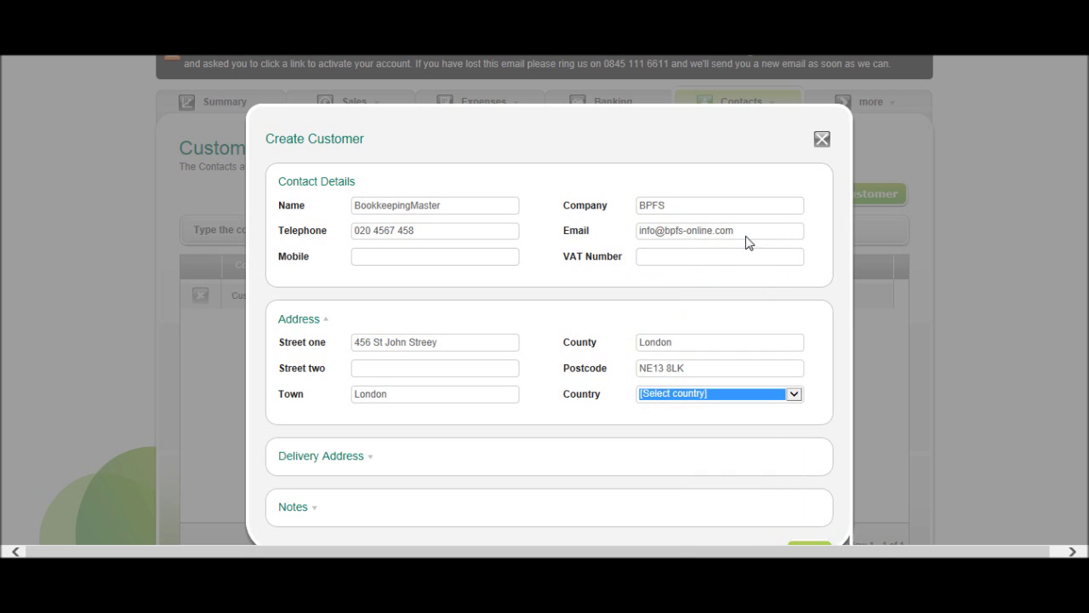
scroll(525, 444, "down", 1)
scroll(525, 443, "down", 1)
left_click(355, 358)
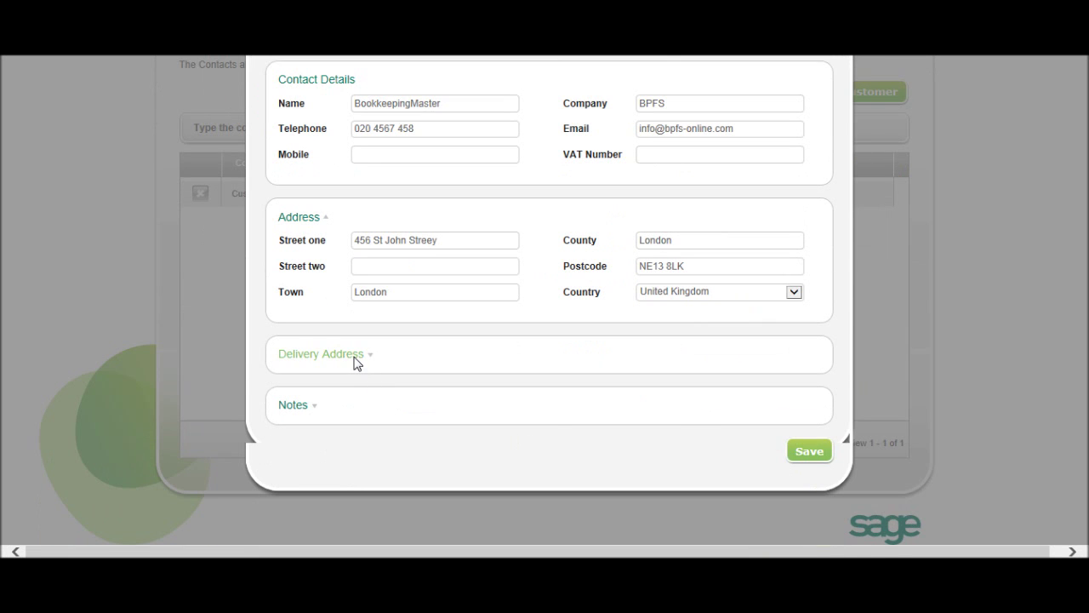
Step: Enter the delivery street and town, fixing the typo at the street's end
left_click(389, 393)
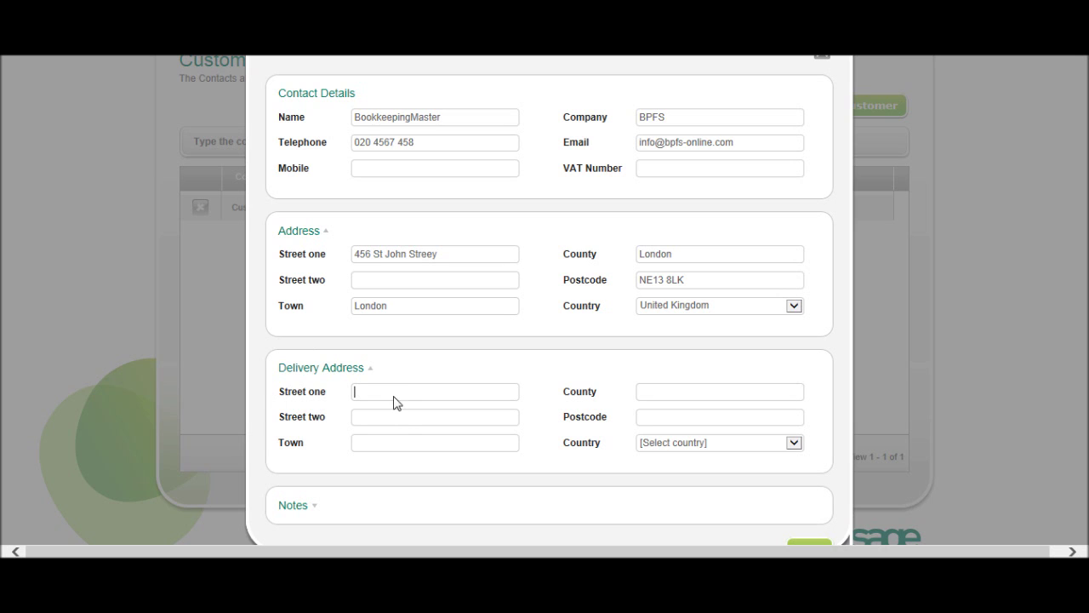
left_click(406, 451)
left_click(311, 369)
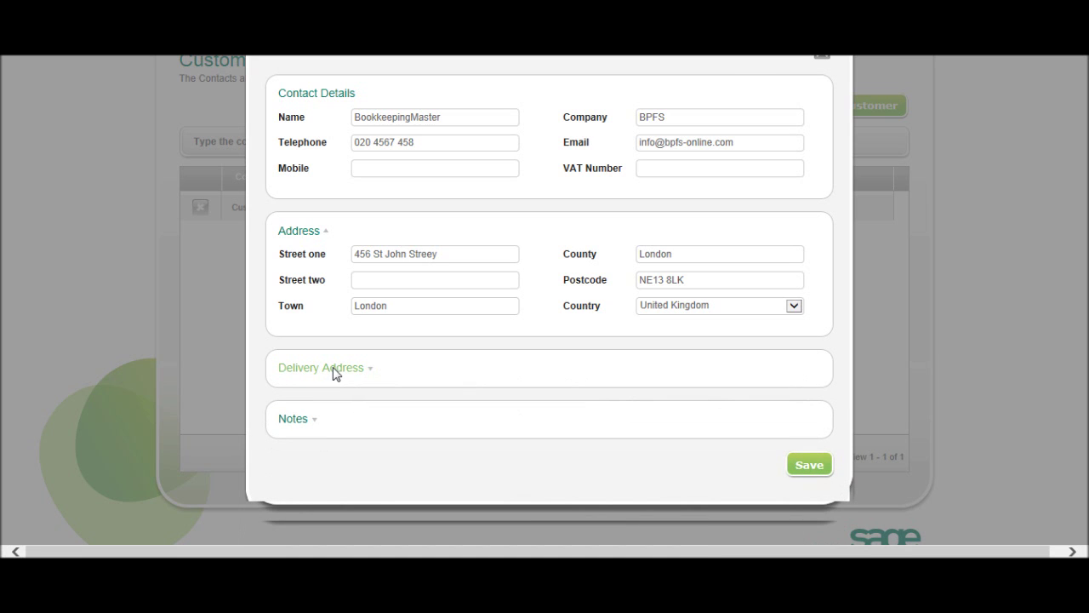
left_click(308, 422)
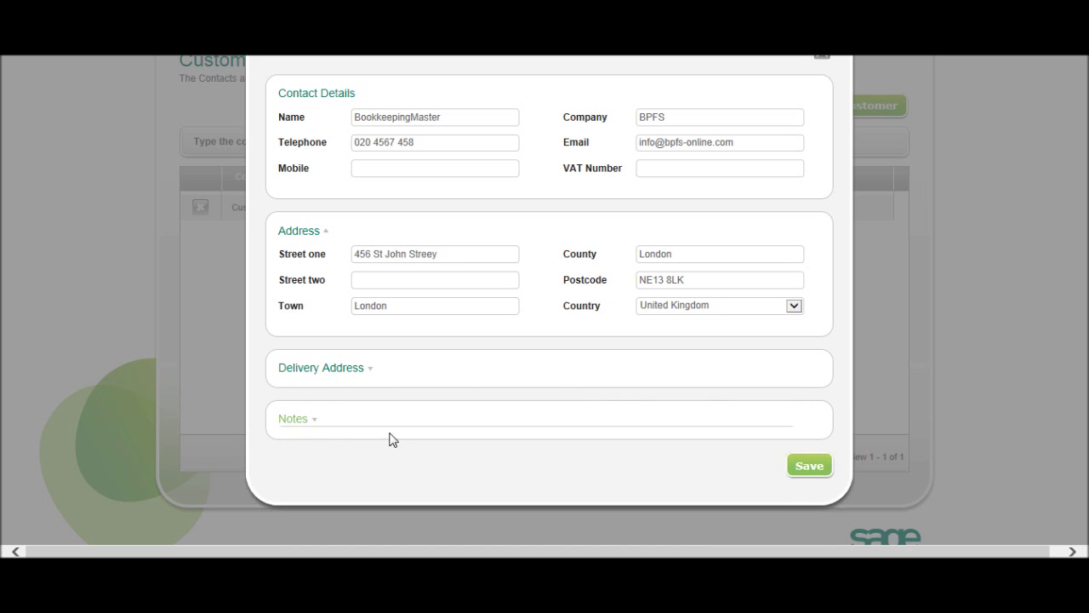
left_click(359, 377)
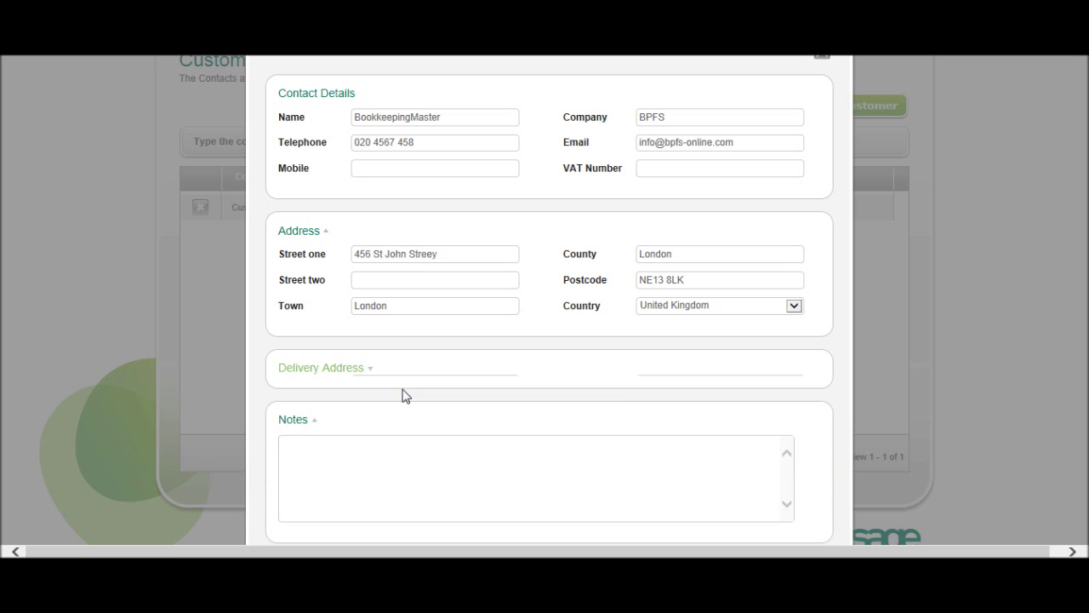
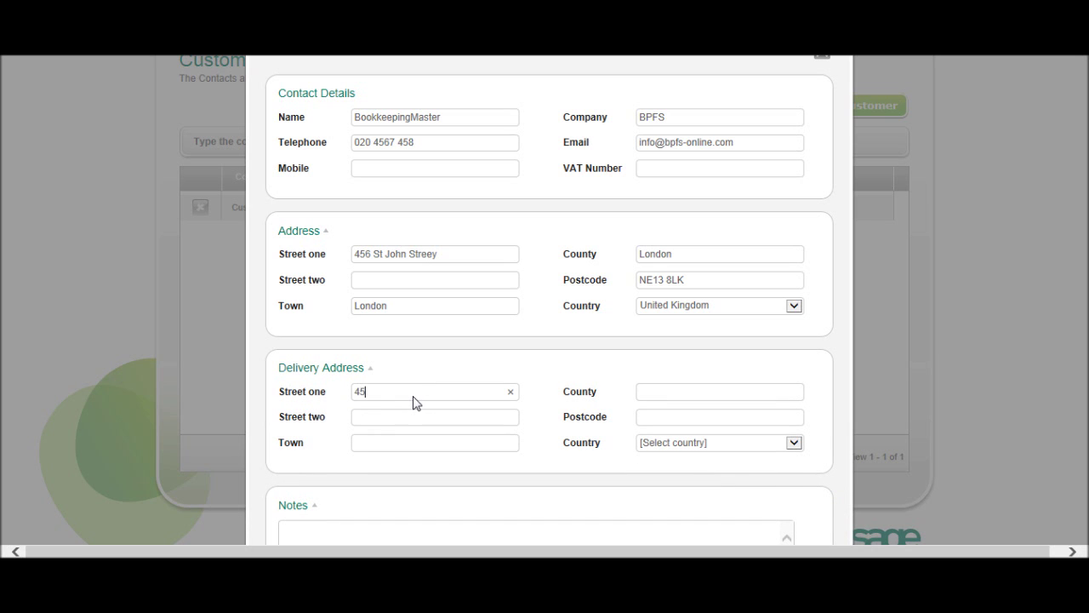
triple_click(468, 262)
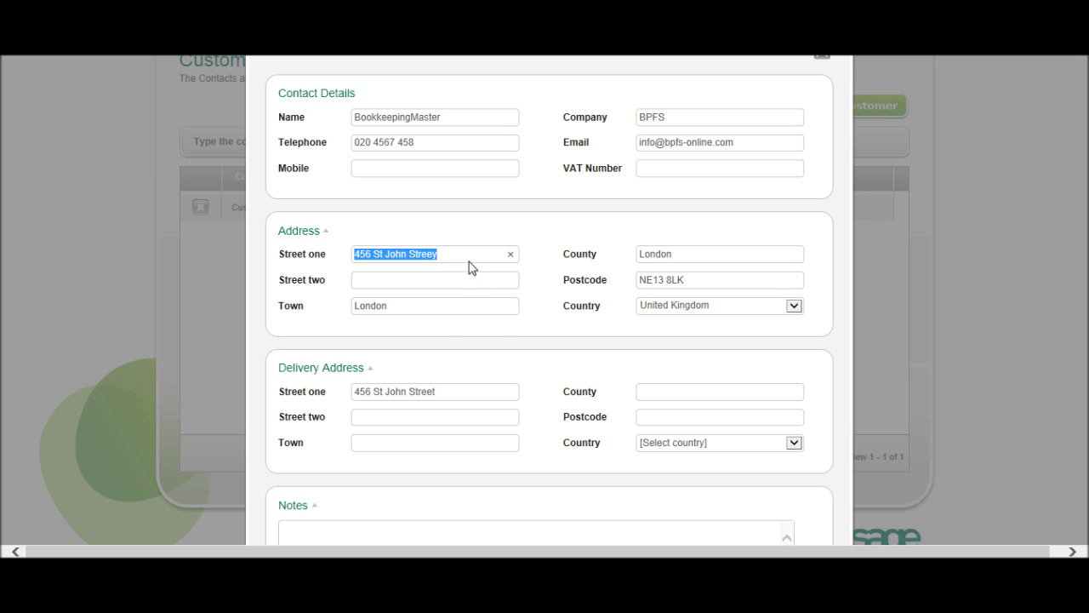
left_click(448, 257)
key("BackSpace")
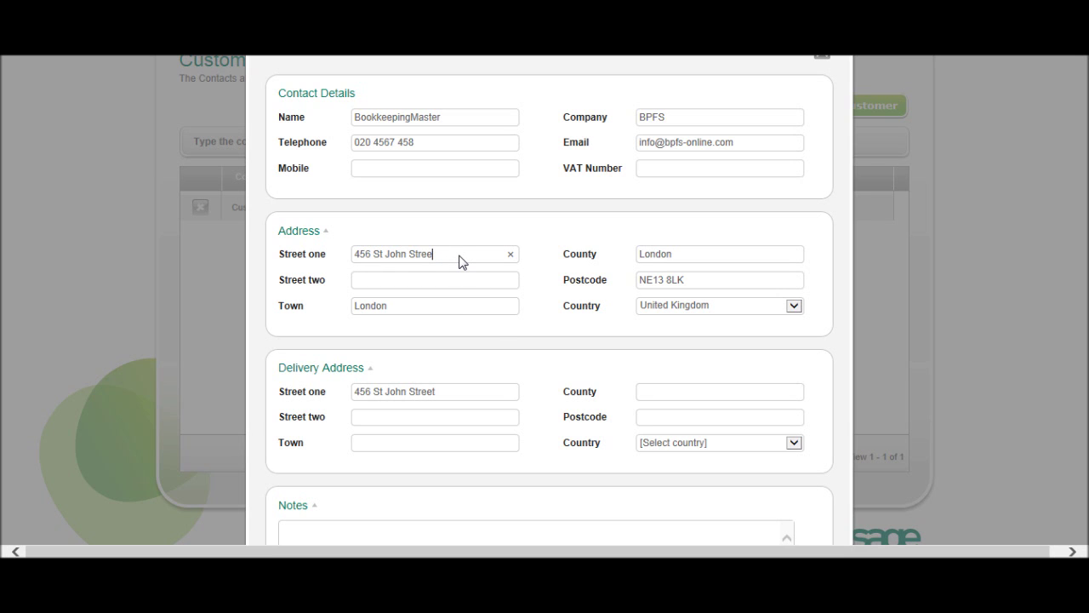
left_click(420, 447)
type("London")
Step: Add the note 'Bookkeeping Provider' and save the BPFS customer
scroll(728, 464, "down", 2)
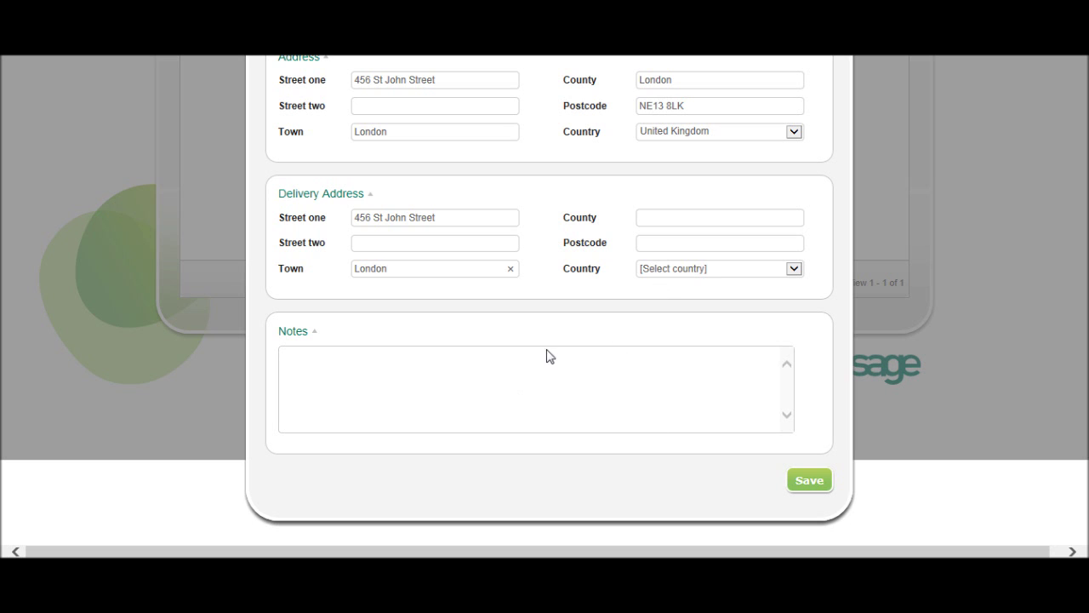
left_click(471, 385)
scroll(522, 412, "up", 3)
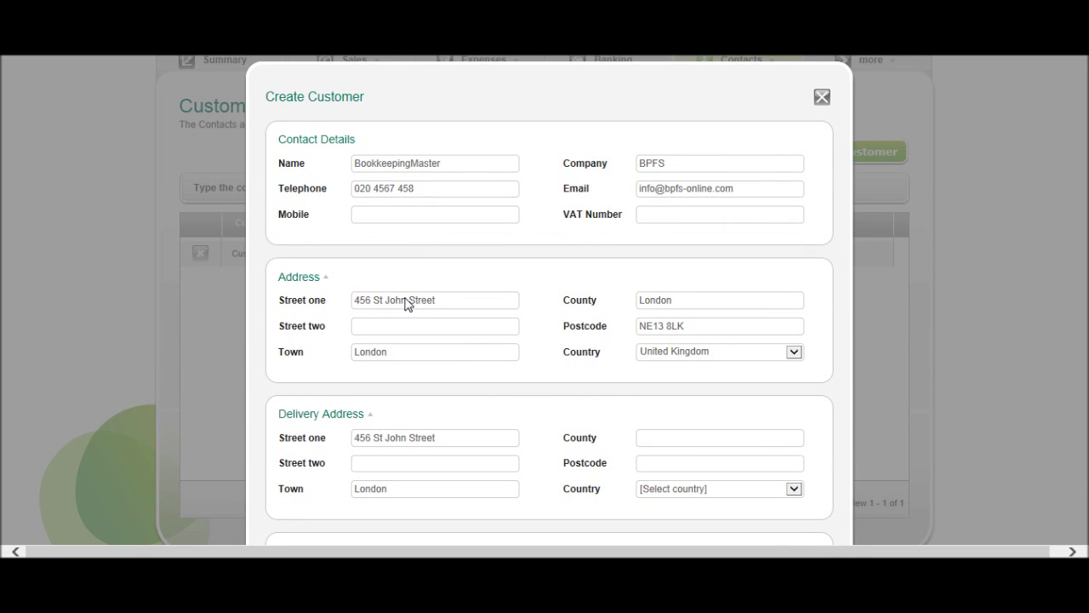
scroll(502, 294, "down", 3)
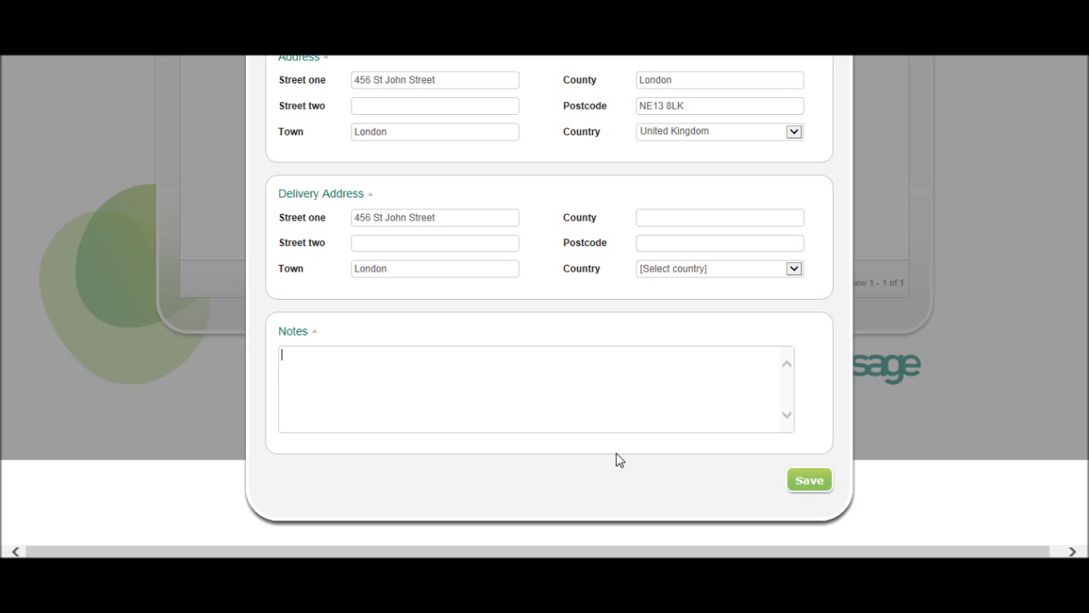
type("Bookkeeping Provider")
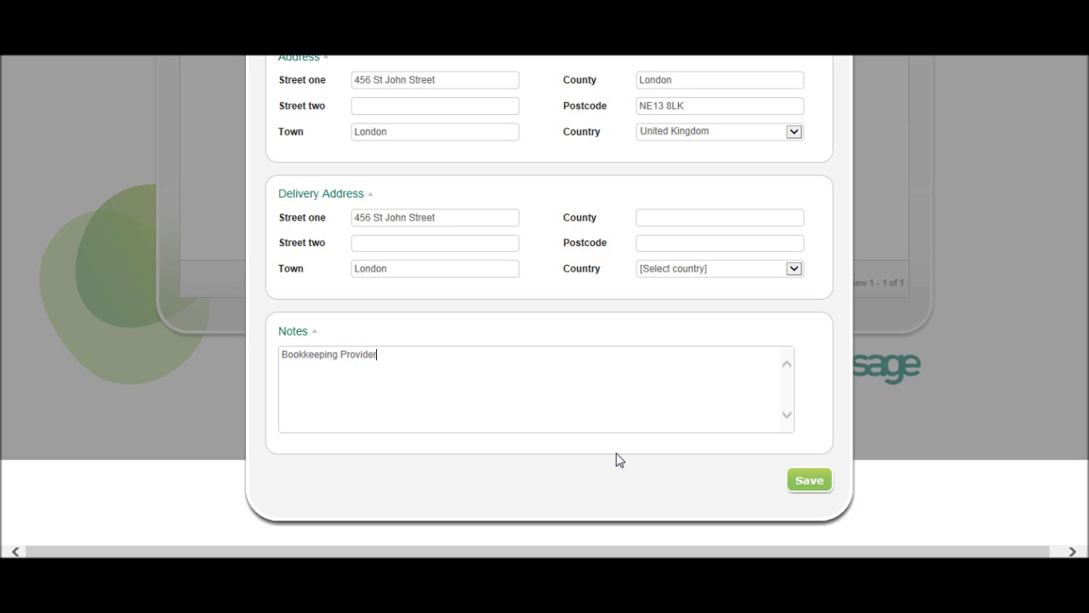
scroll(530, 469, "up", 2)
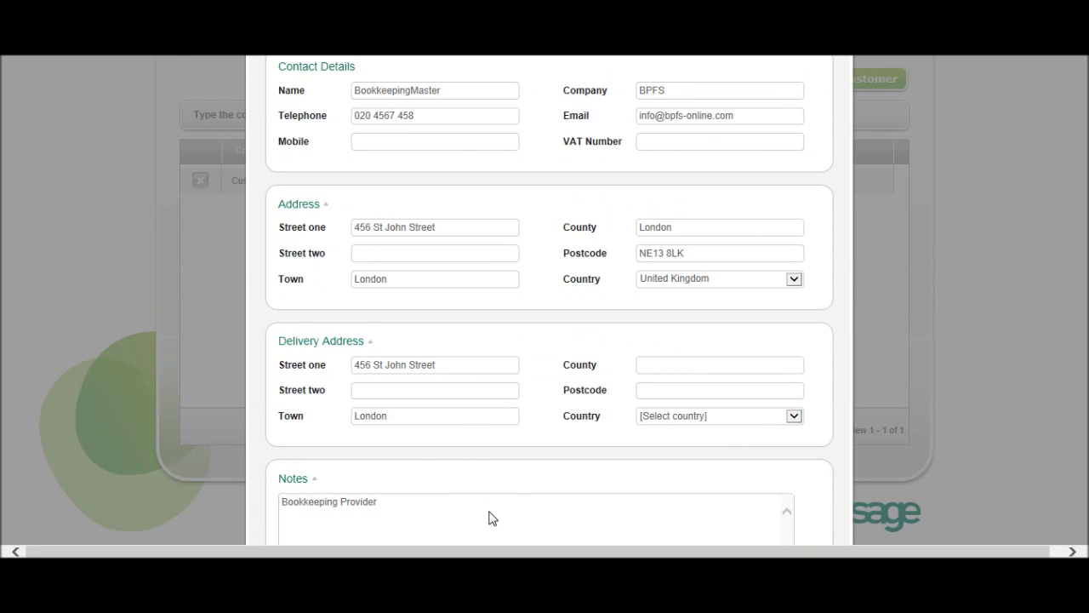
scroll(489, 516, "up", 3)
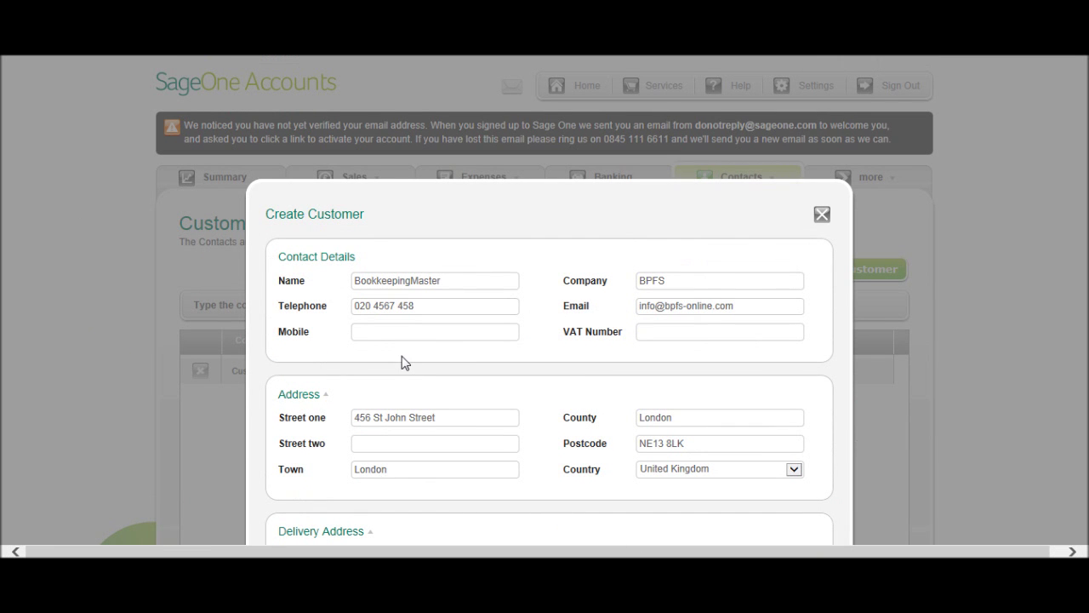
scroll(571, 382, "down", 4)
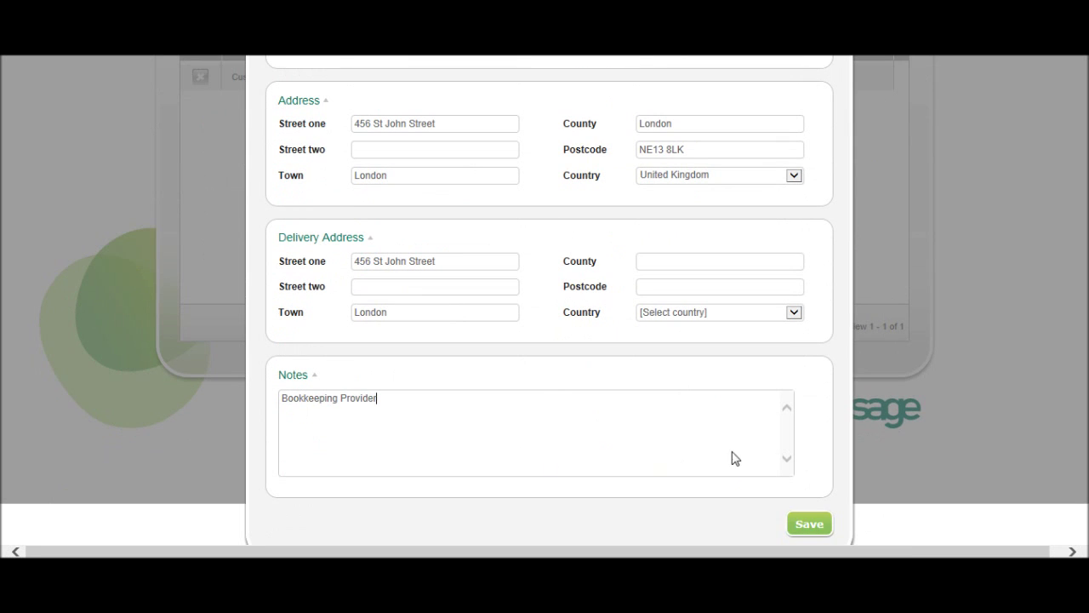
left_click(809, 524)
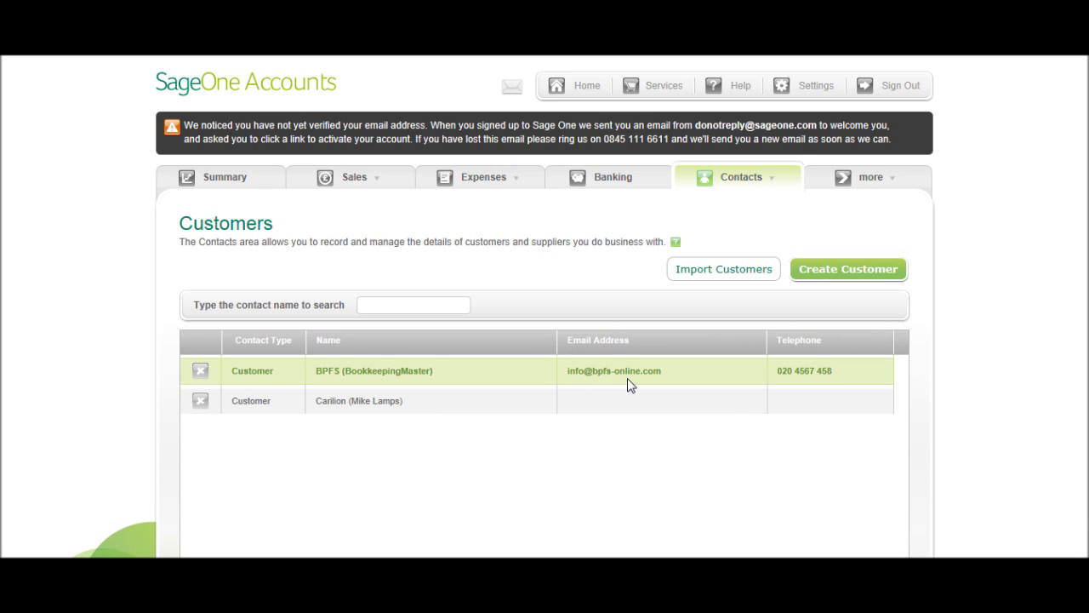
Step: Switch to the Suppliers list from the Contacts menu
mouse_move(751, 185)
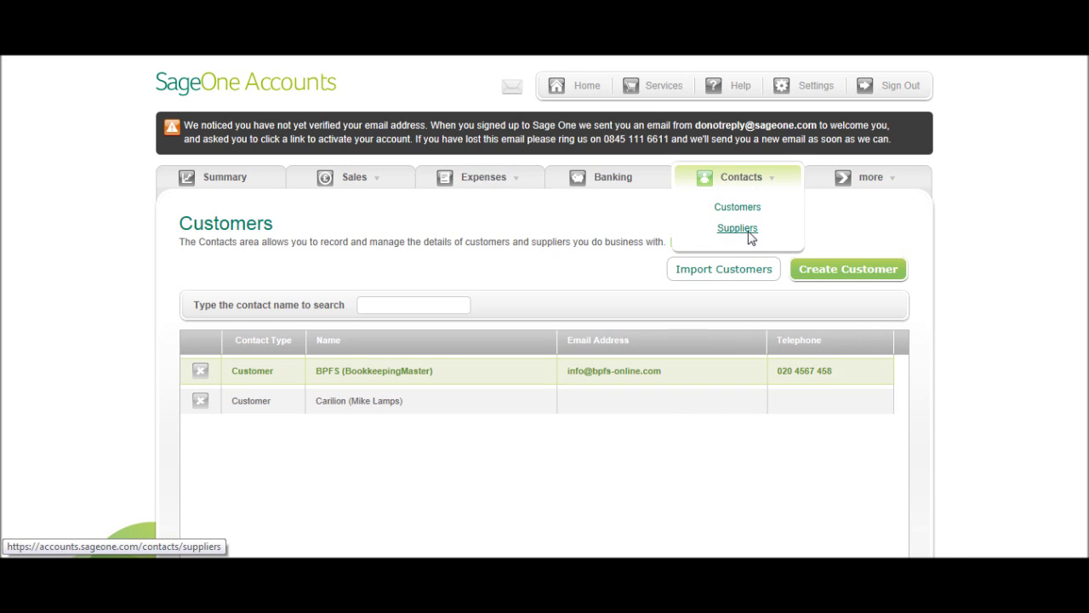
left_click(749, 232)
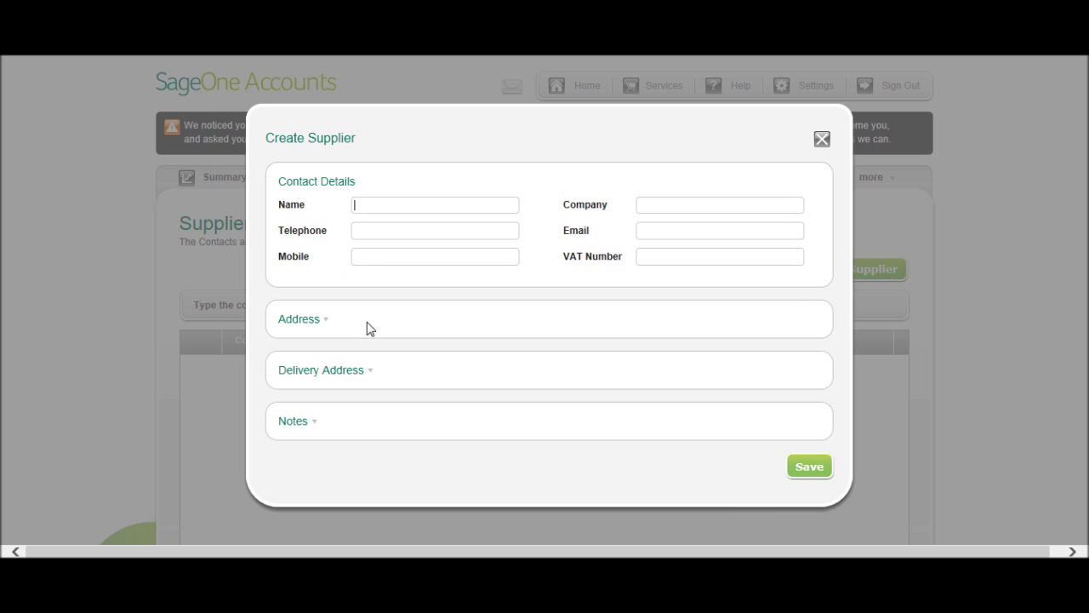
Step: Expand the supplier form's Address, Delivery Address and Notes sections, then close it unsaved
left_click(343, 323)
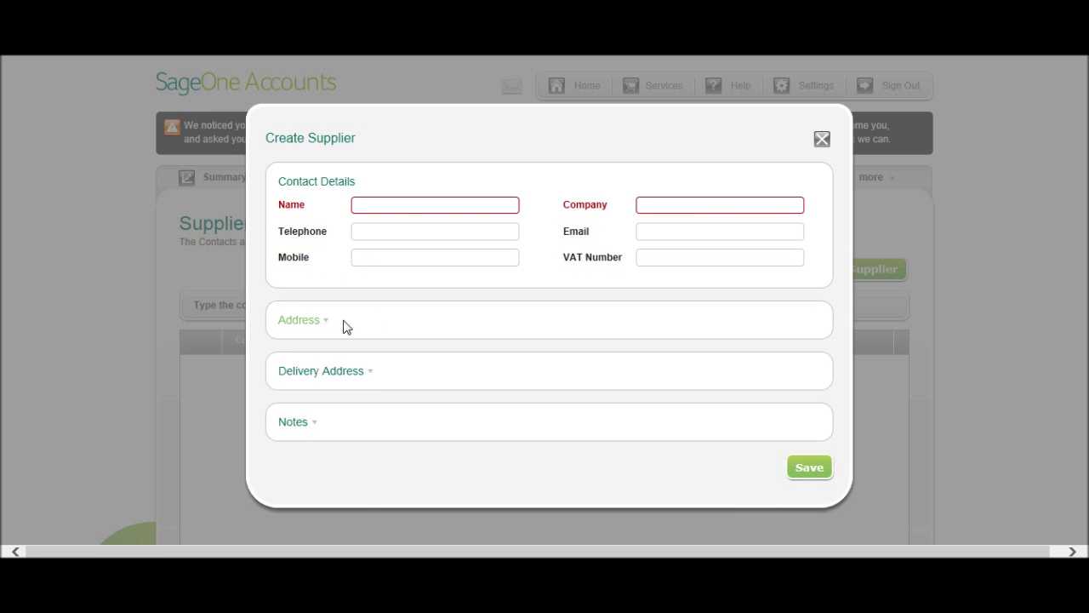
scroll(377, 317, "down", 2)
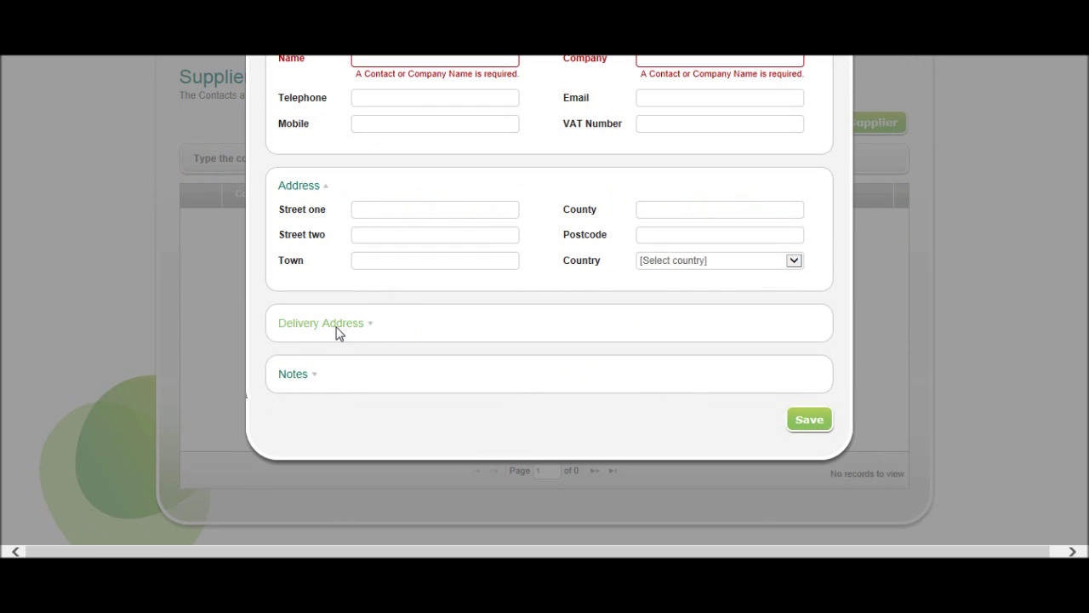
left_click(337, 334)
scroll(340, 340, "down", 1)
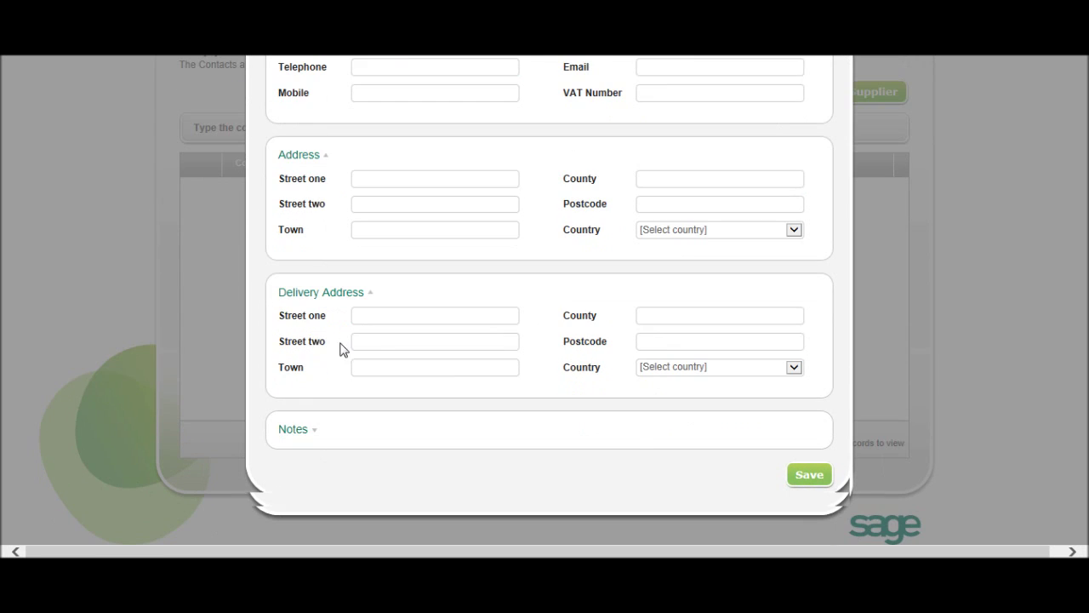
left_click(306, 430)
scroll(432, 345, "up", 3)
scroll(430, 354, "down", 2)
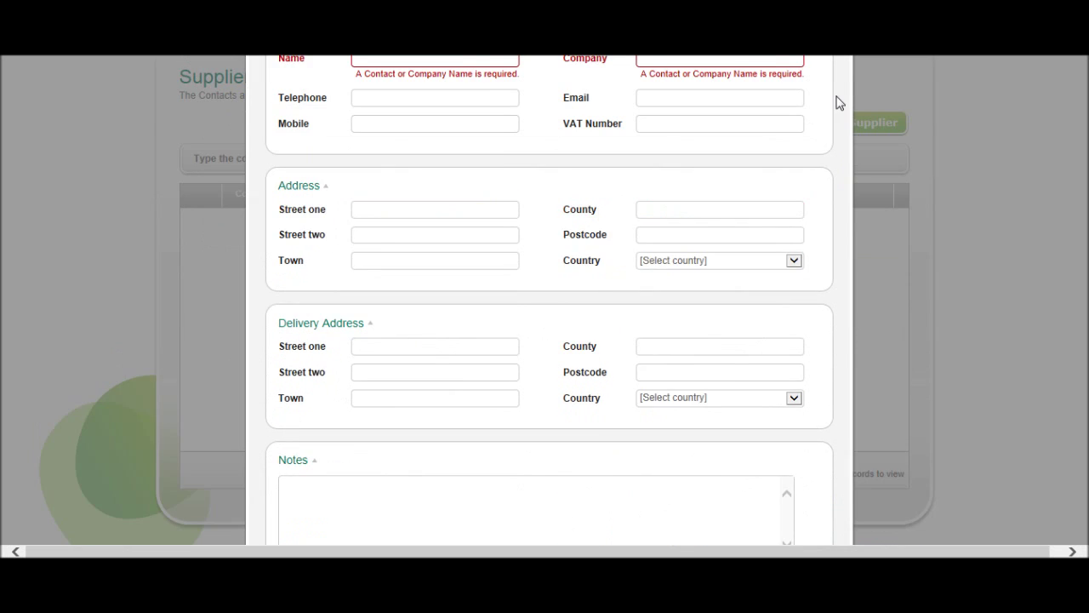
scroll(830, 101, "up", 1)
left_click(822, 68)
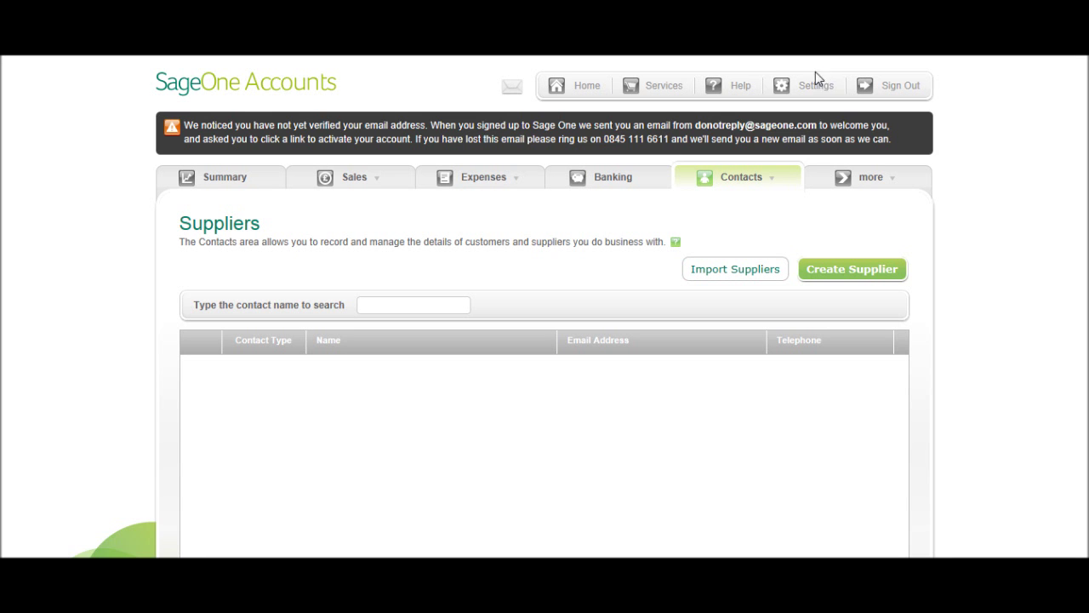
mouse_move(756, 185)
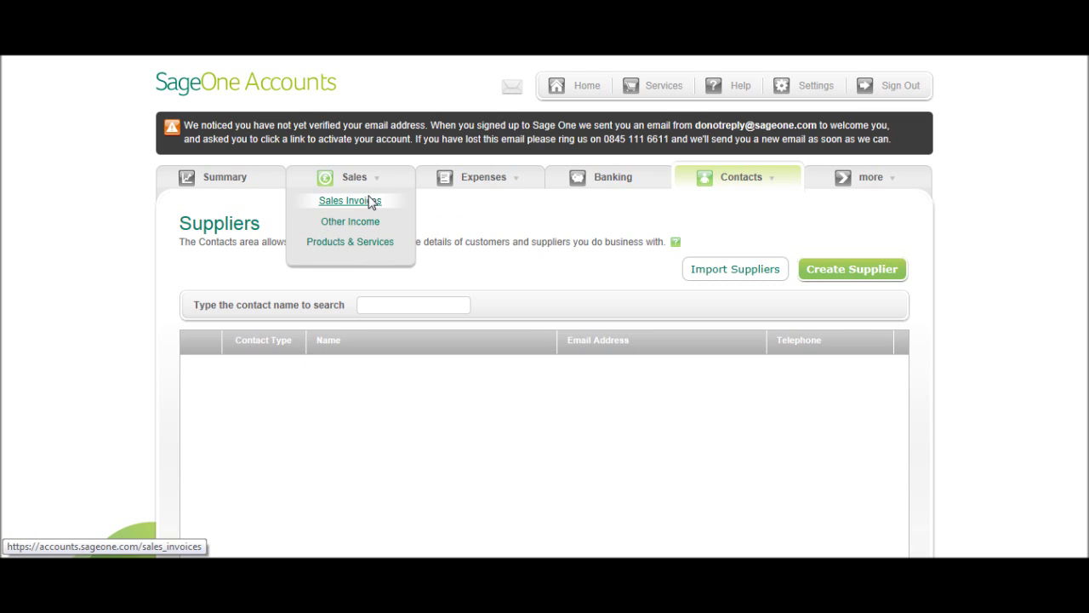
Step: Start a new sales invoice and dismiss its add-customer form
left_click(372, 202)
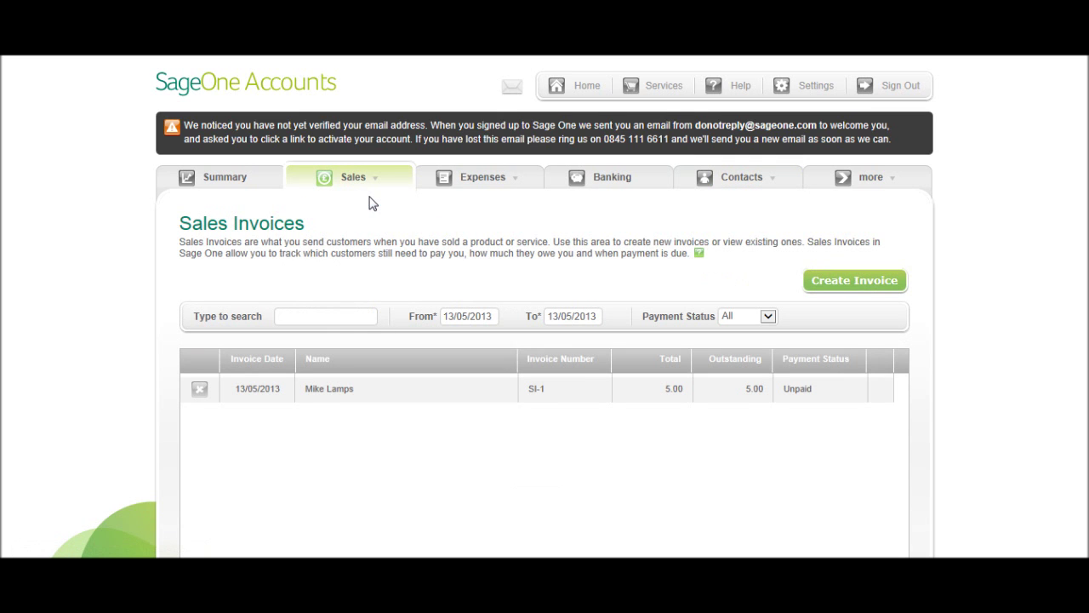
scroll(337, 230, "down", 2)
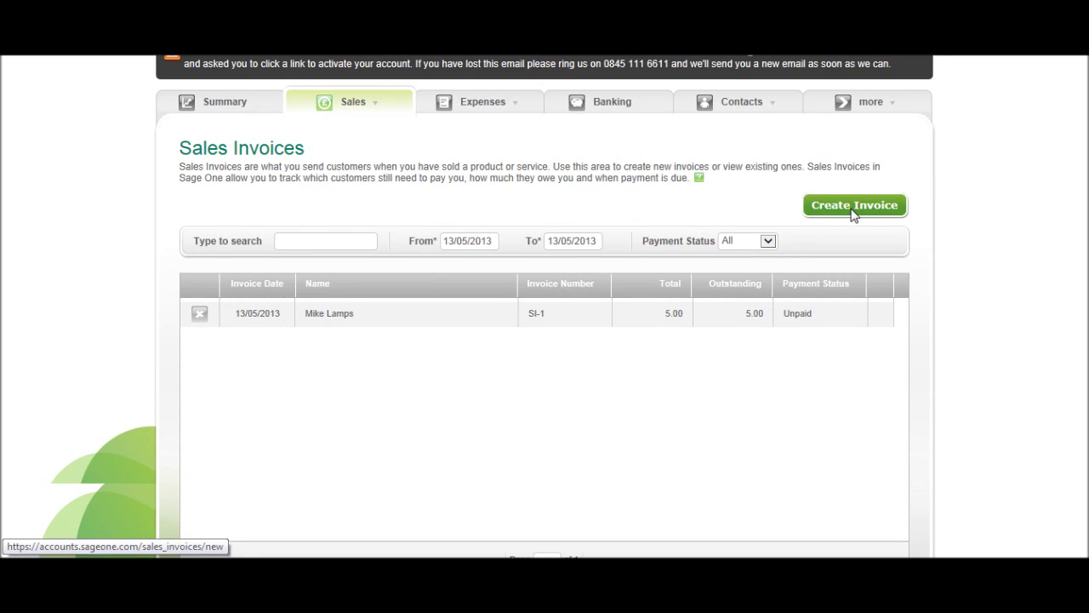
left_click(855, 210)
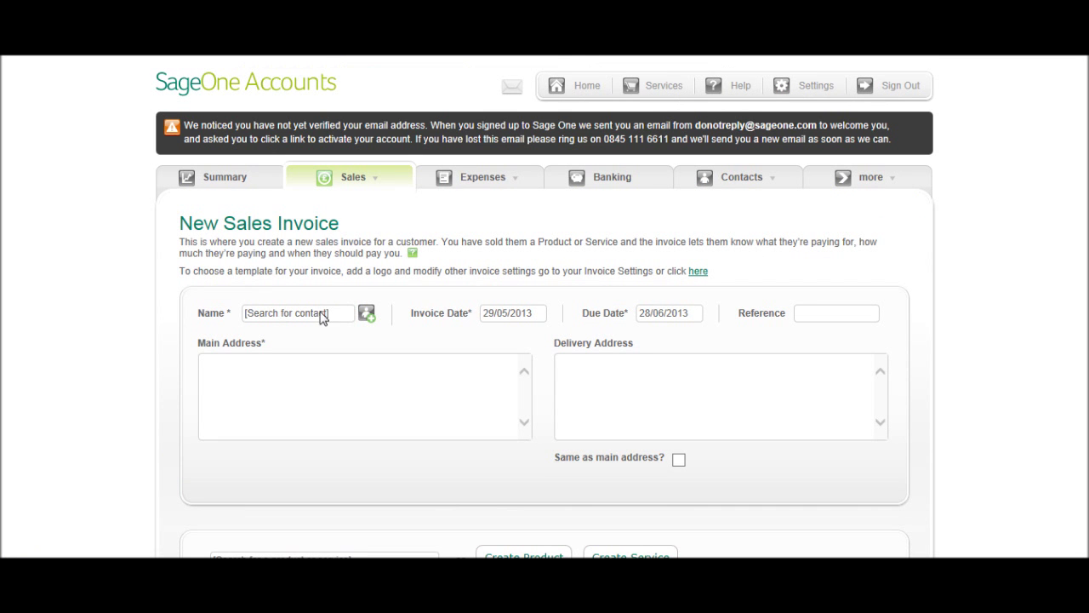
left_click(367, 315)
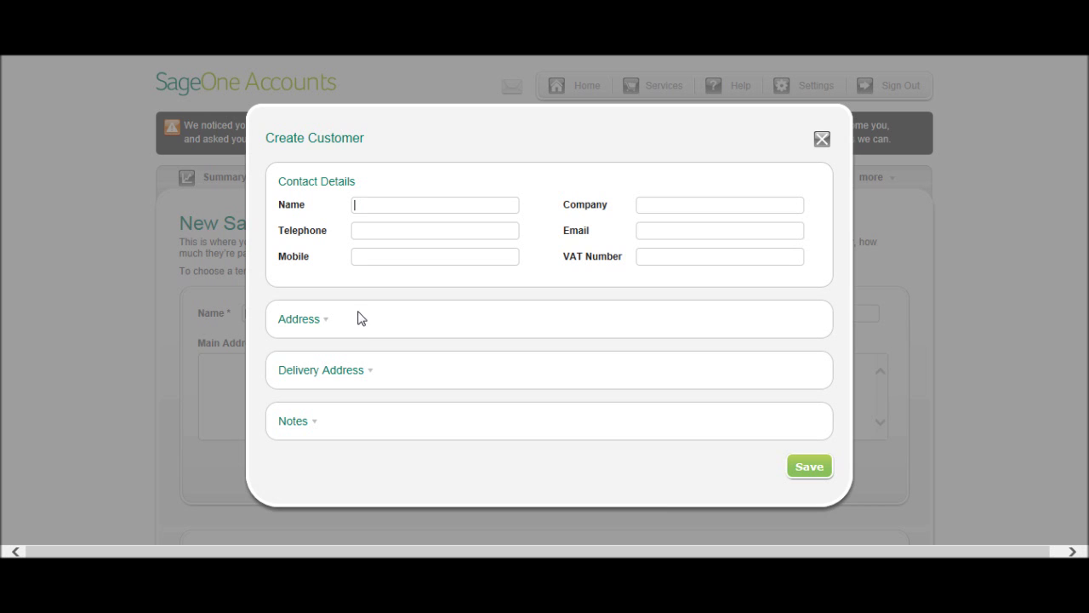
key("Escape")
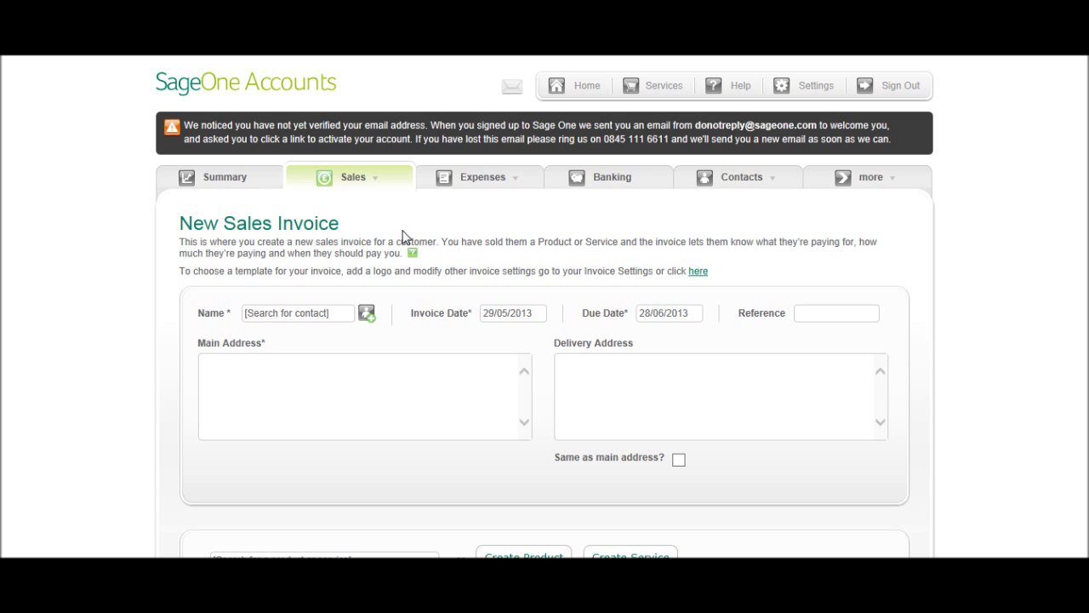
Step: Start a new purchase invoice, dismiss its add-supplier form, and return to Summary
mouse_move(499, 180)
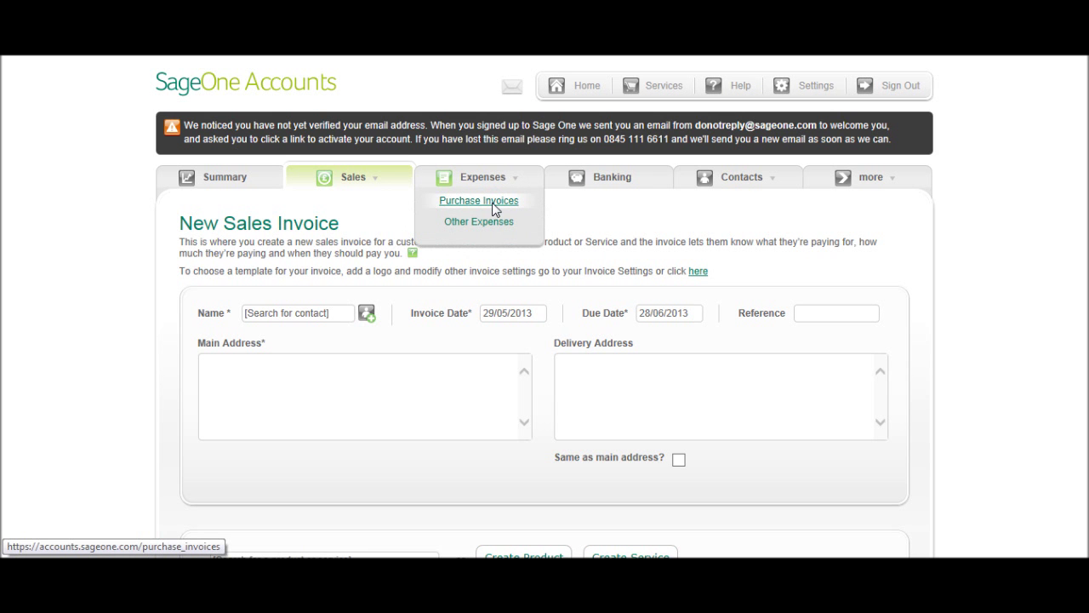
left_click(495, 203)
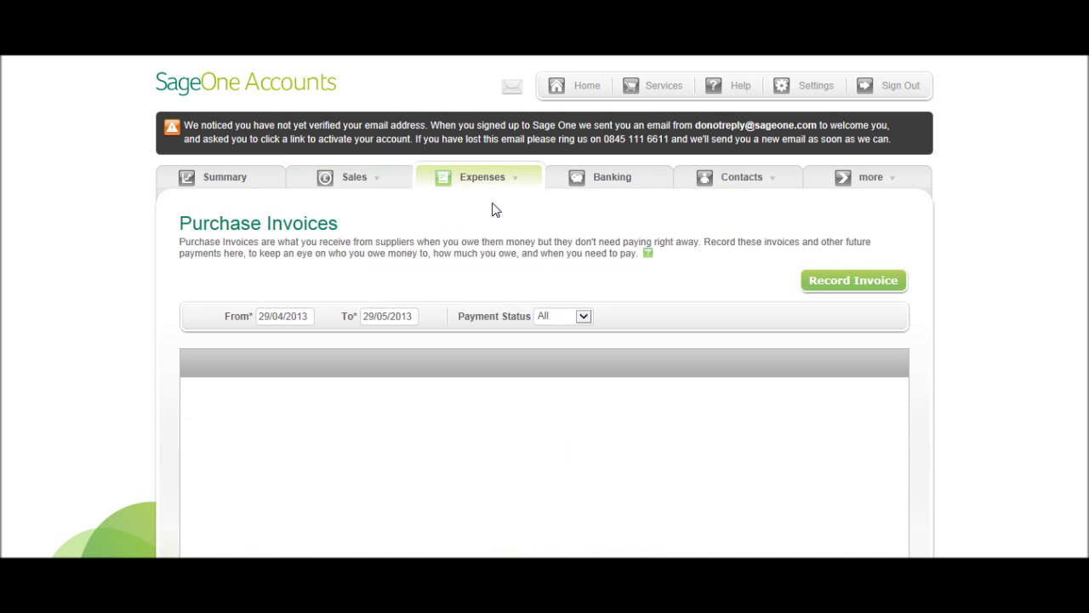
left_click(819, 285)
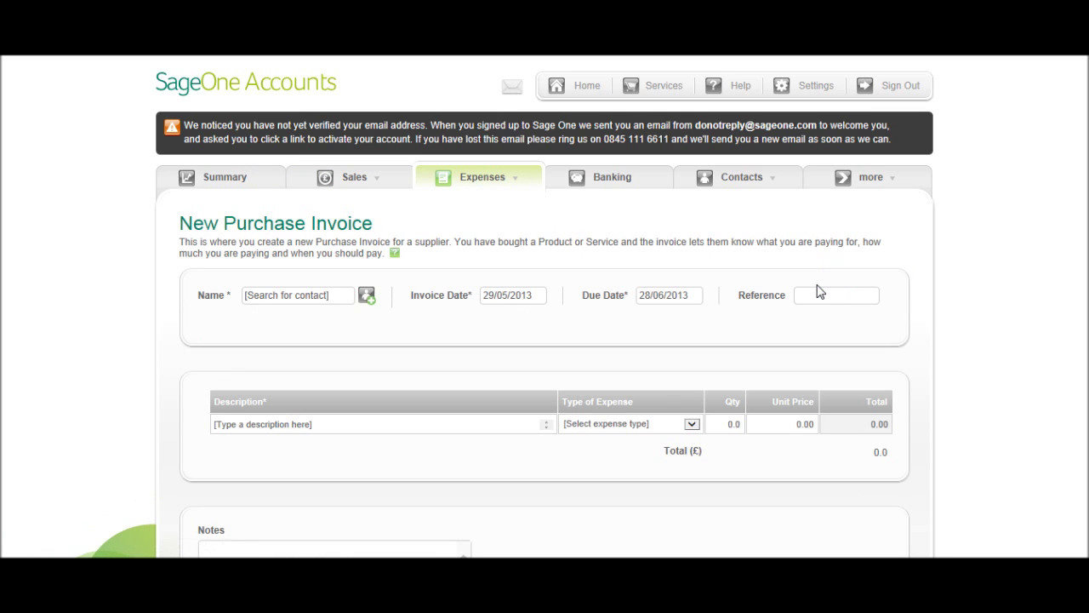
left_click(367, 298)
left_click(822, 138)
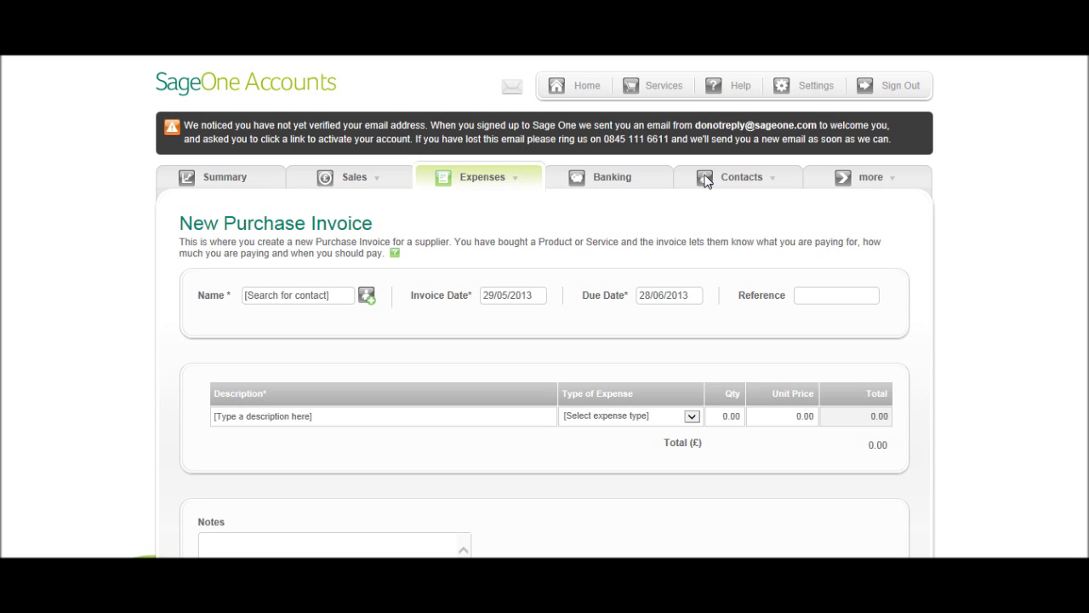
left_click(265, 188)
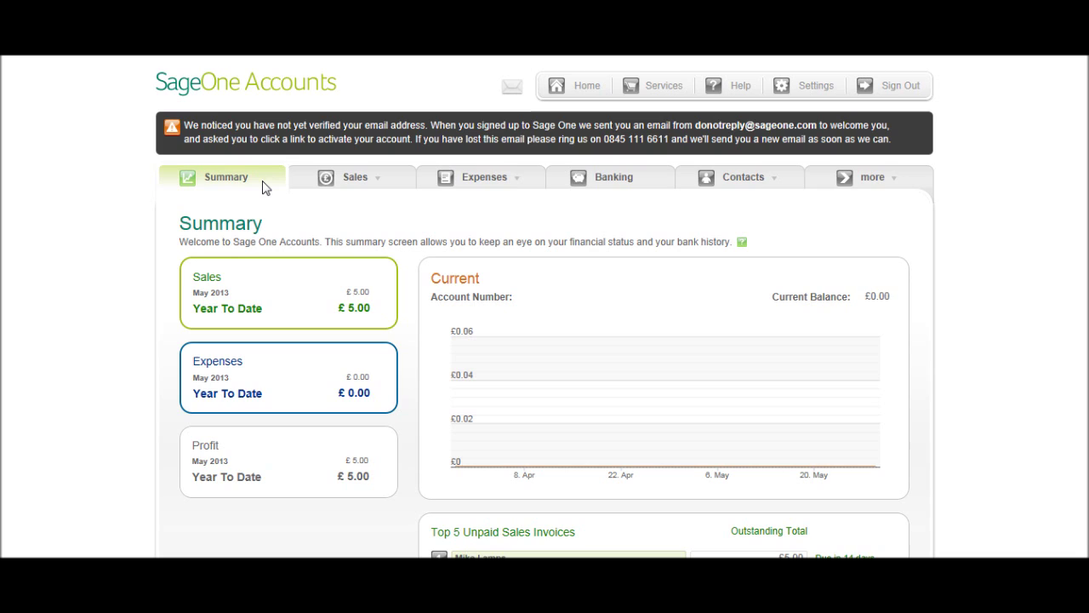